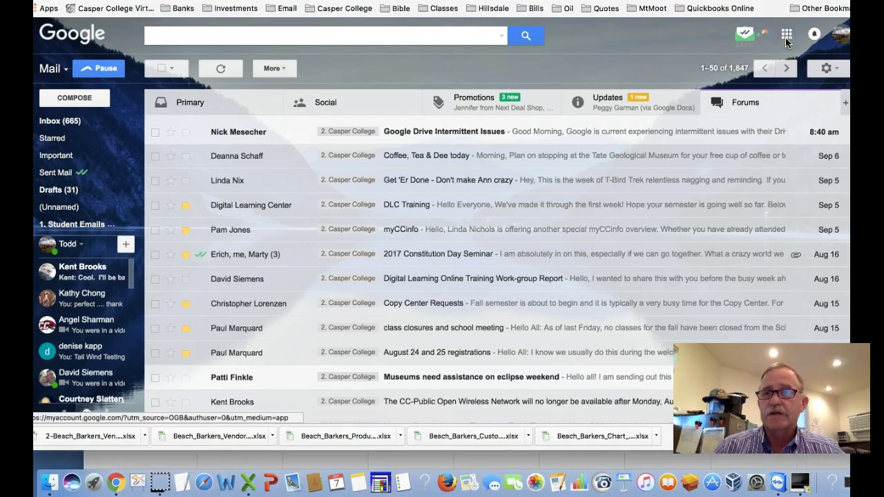
Step: Switch from Gmail to Google Drive using the Google apps grid
{"action": "left_click", "coordinate": [787, 36]}
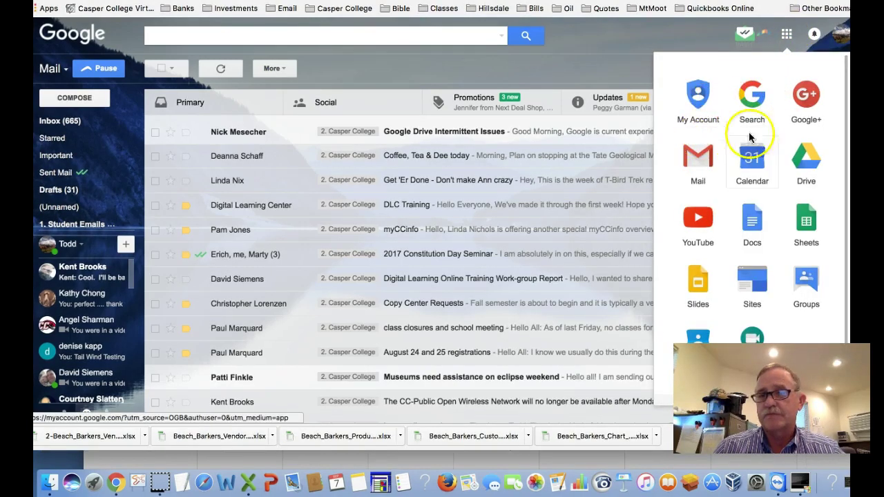
{"action": "left_click", "coordinate": [808, 166]}
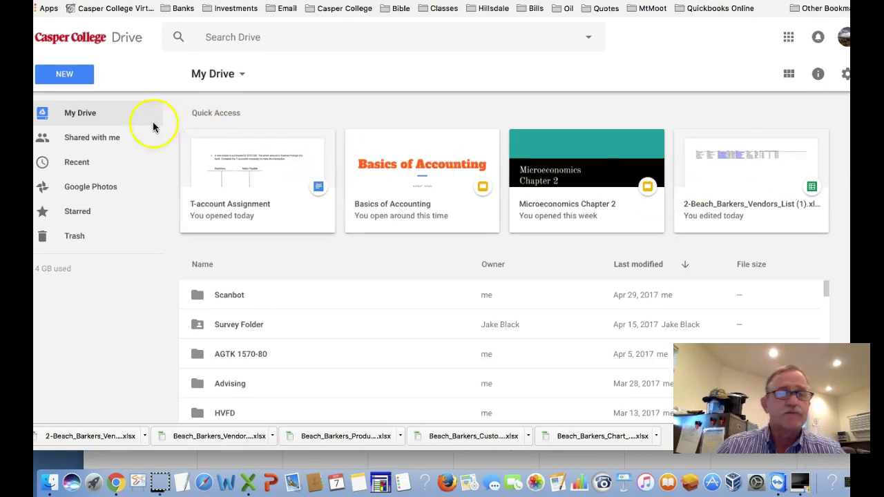
Step: Expand My Drive and add a new folder named 'AGEC 2010'
{"action": "left_click", "coordinate": [89, 117]}
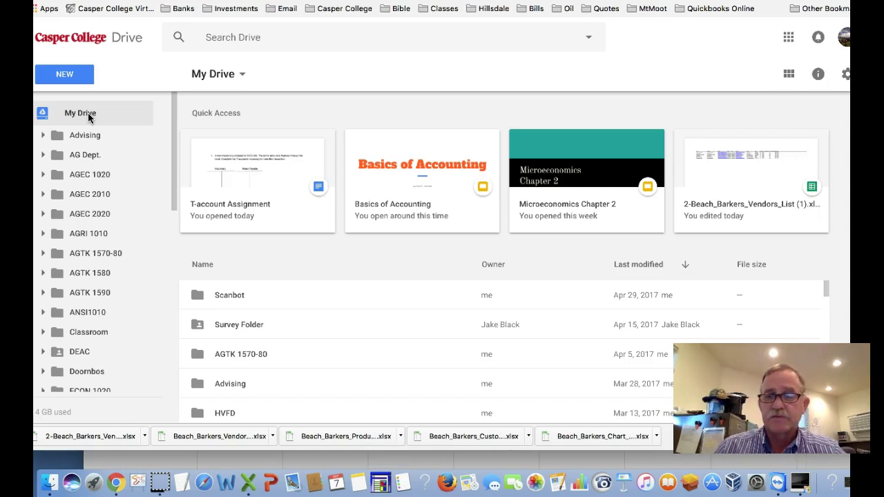
{"action": "left_click", "coordinate": [76, 74]}
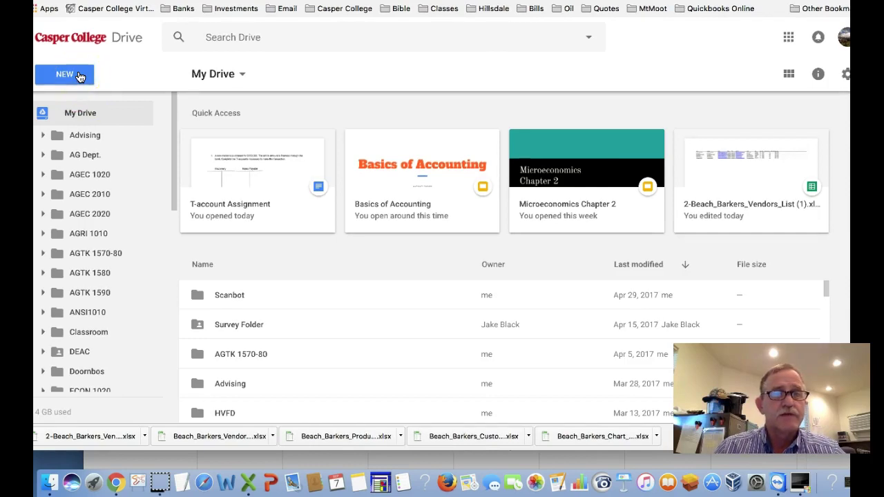
{"action": "left_click", "coordinate": [79, 76]}
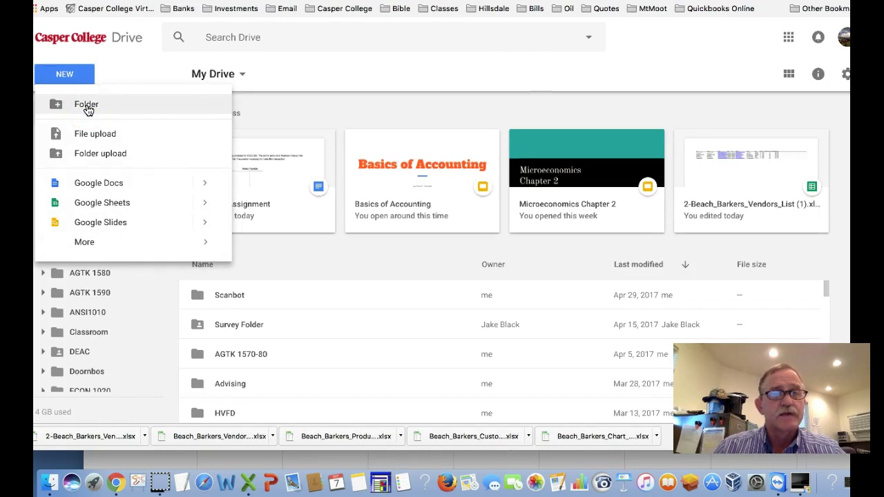
{"action": "left_click", "coordinate": [86, 105]}
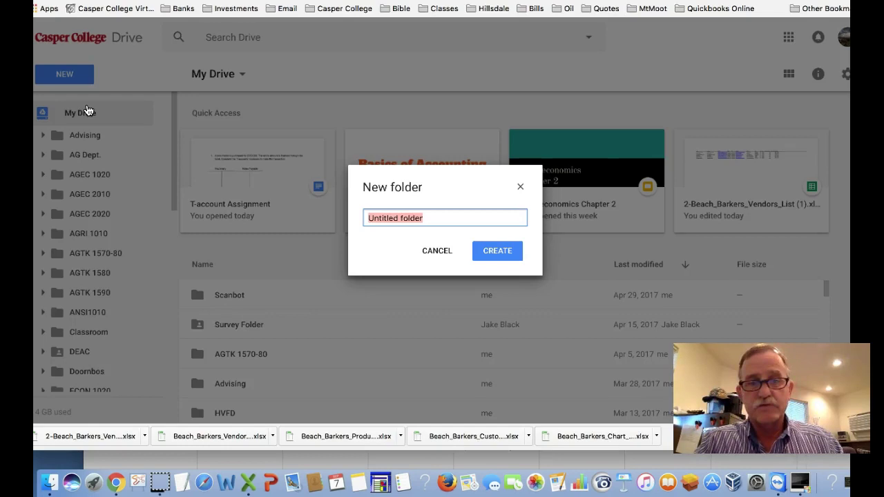
{"action": "type", "text": "AG"}
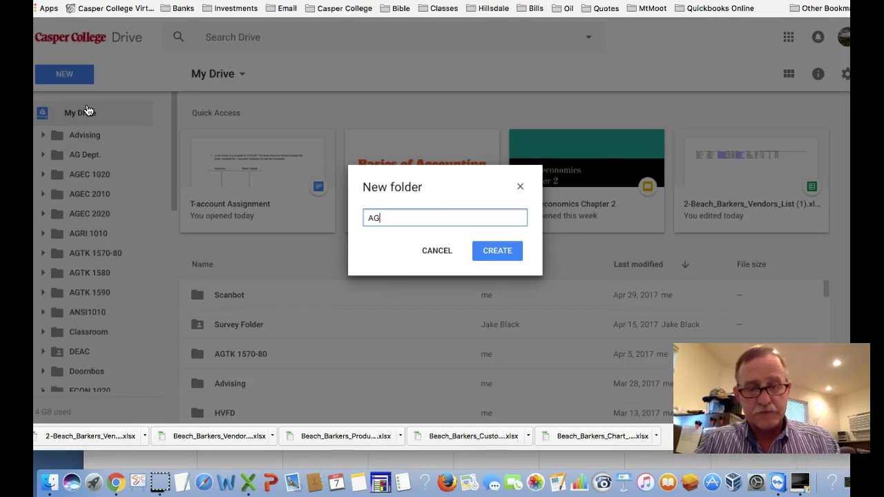
{"action": "type", "text": "EC 2010"}
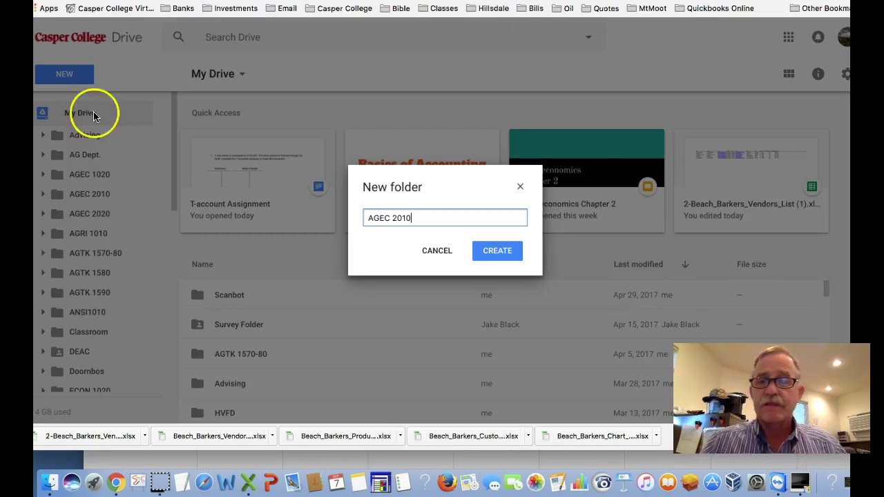
{"action": "left_click", "coordinate": [494, 253]}
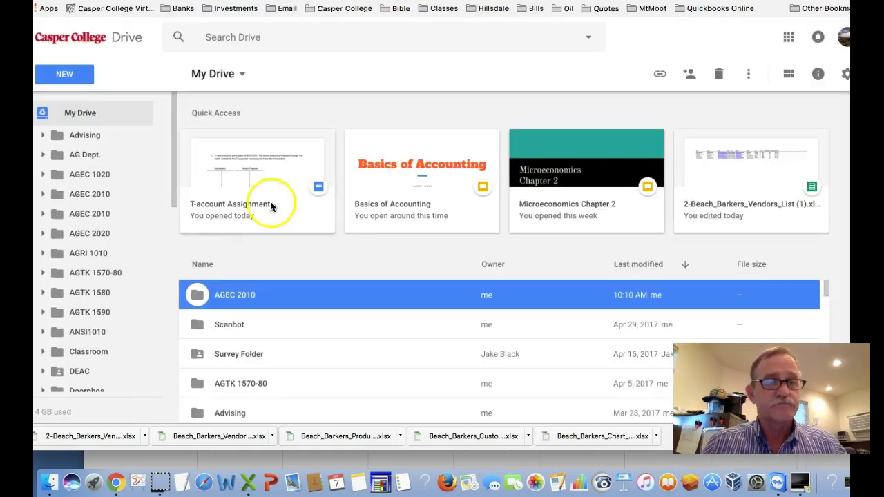
Step: Find the second, empty AGEC 2010 folder in the sidebar and open it
{"action": "scroll", "coordinate": [129, 256], "scroll_direction": "down", "scroll_amount": 5}
{"action": "scroll", "coordinate": [129, 260], "scroll_direction": "down", "scroll_amount": 10}
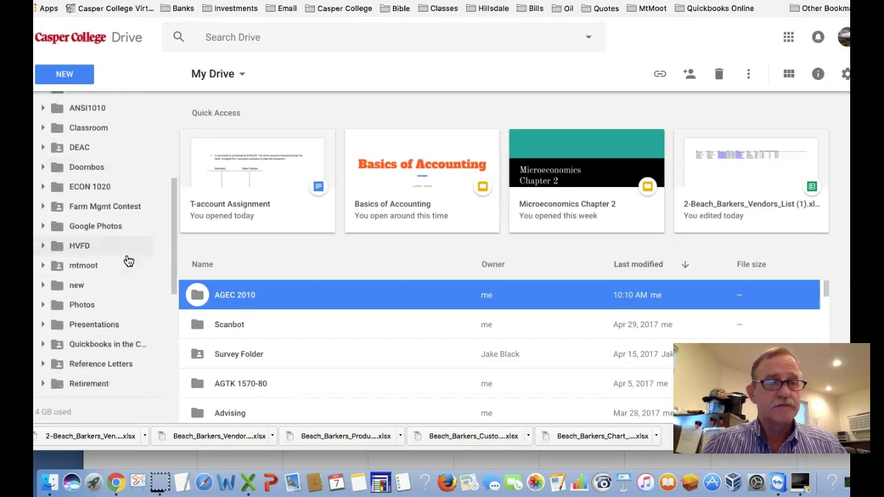
{"action": "scroll", "coordinate": [126, 258], "scroll_direction": "up", "scroll_amount": 15}
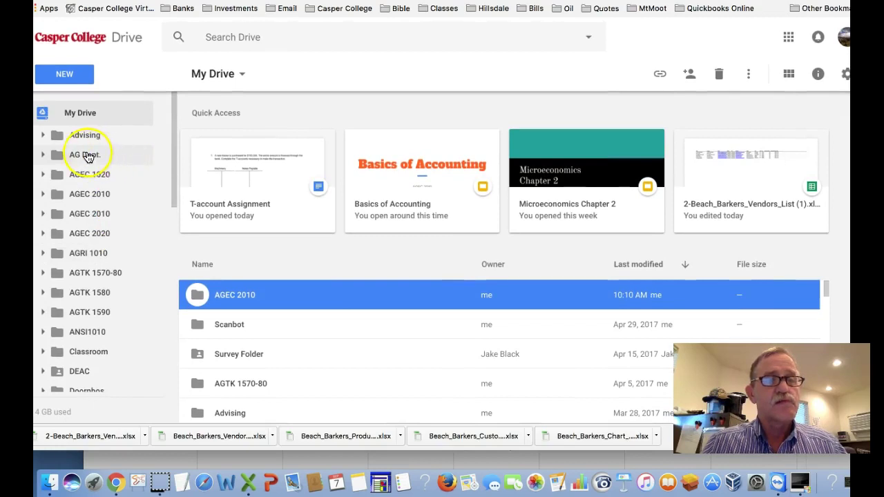
{"action": "left_click", "coordinate": [57, 198]}
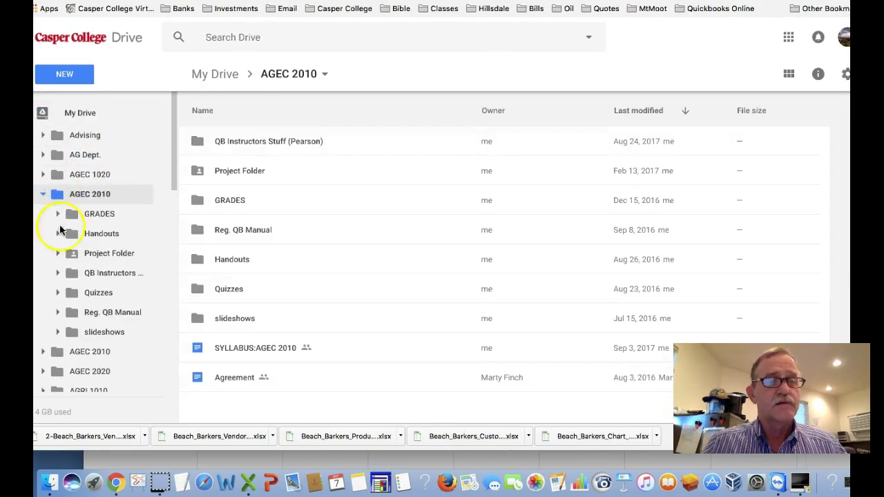
{"action": "scroll", "coordinate": [59, 243], "scroll_direction": "down", "scroll_amount": 1}
{"action": "left_click_drag", "start_coordinate": [54, 341], "coordinate": [61, 108]}
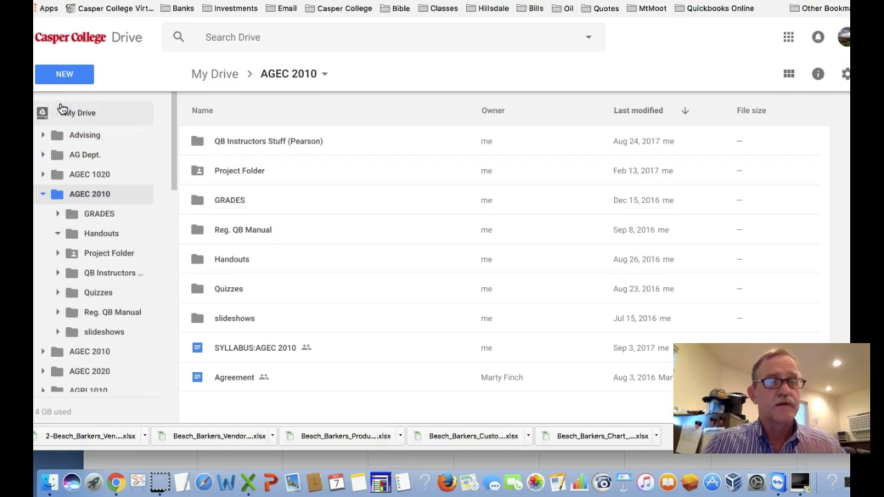
{"action": "left_click_drag", "start_coordinate": [60, 356], "coordinate": [34, 117]}
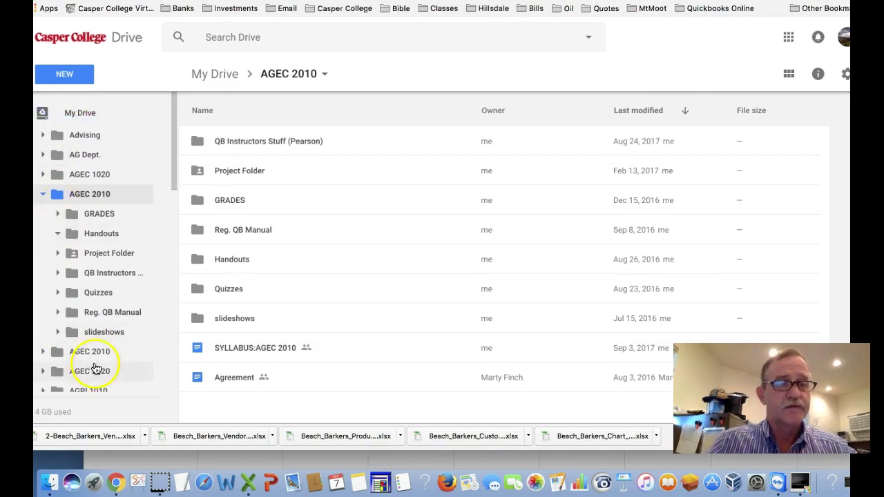
{"action": "left_click", "coordinate": [92, 352]}
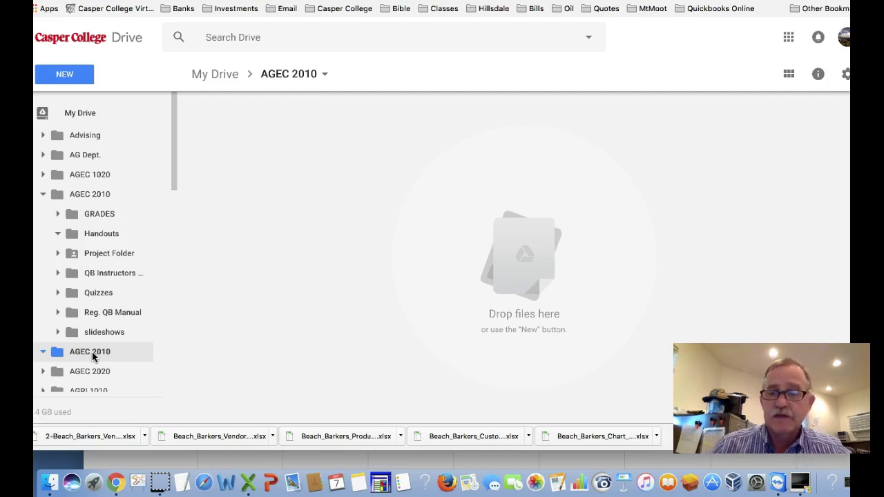
Step: Create a subfolder named 'Sept 4-11' inside AGEC 2010
{"action": "left_click", "coordinate": [70, 80]}
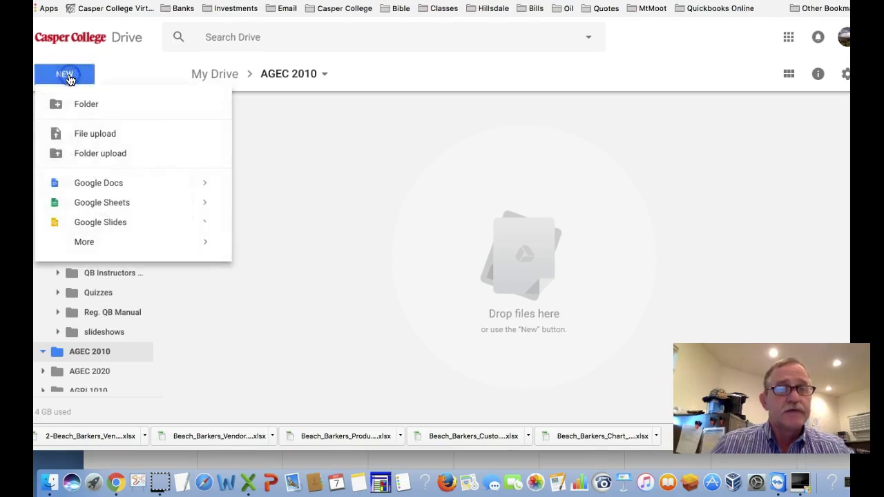
{"action": "left_click", "coordinate": [87, 104]}
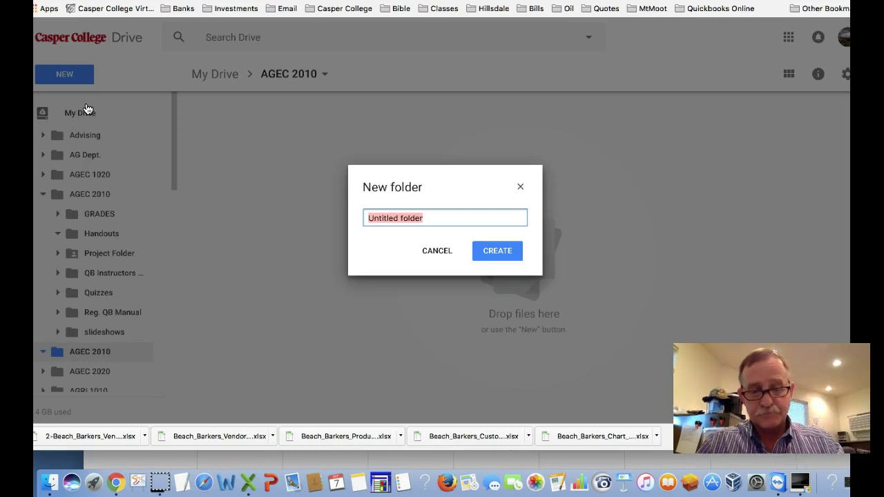
{"action": "type", "text": "Sept "}
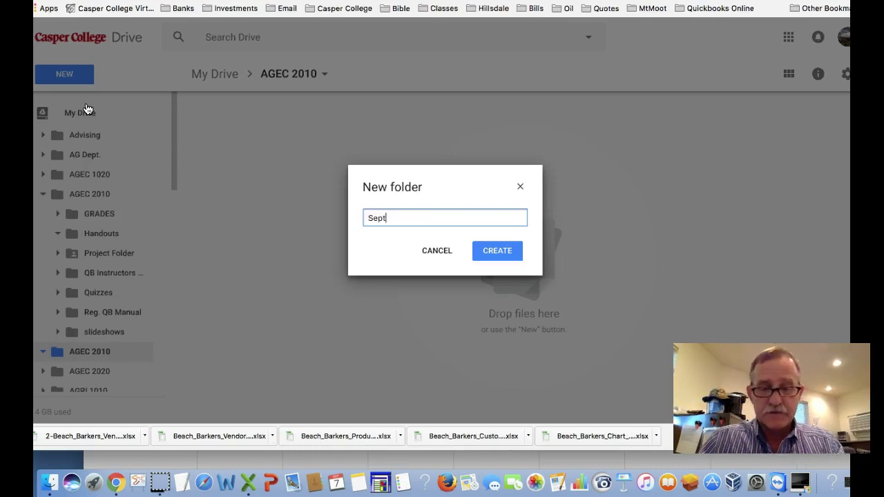
{"action": "type", "text": "4-11"}
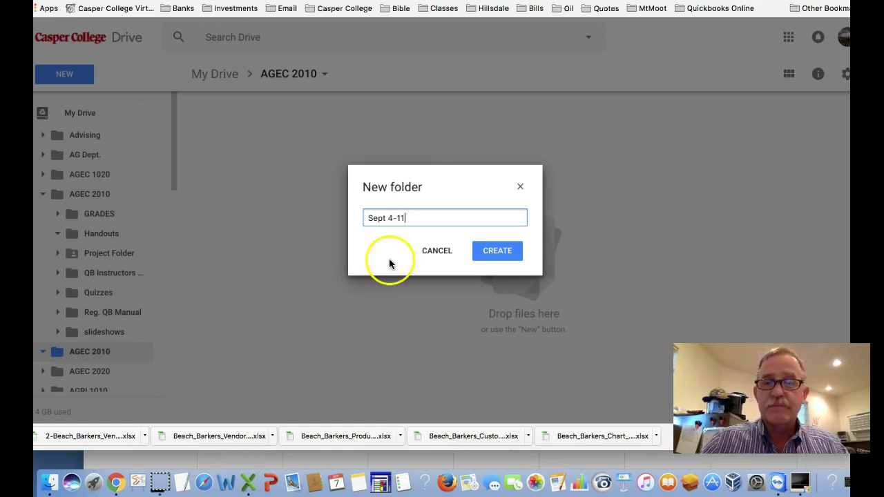
{"action": "left_click", "coordinate": [496, 250]}
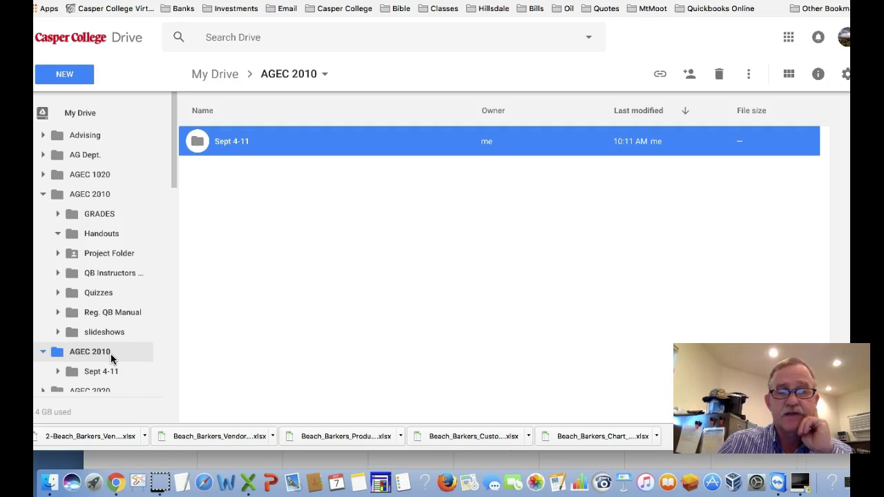
Step: Start sharing the AGEC 2010 folder and enter the recipient's e-mail address
{"action": "right_click", "coordinate": [111, 353]}
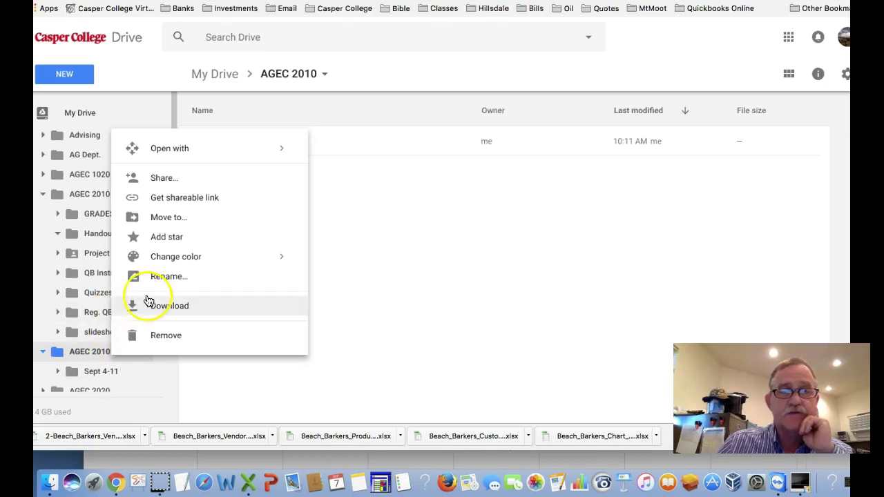
{"action": "left_click", "coordinate": [166, 180]}
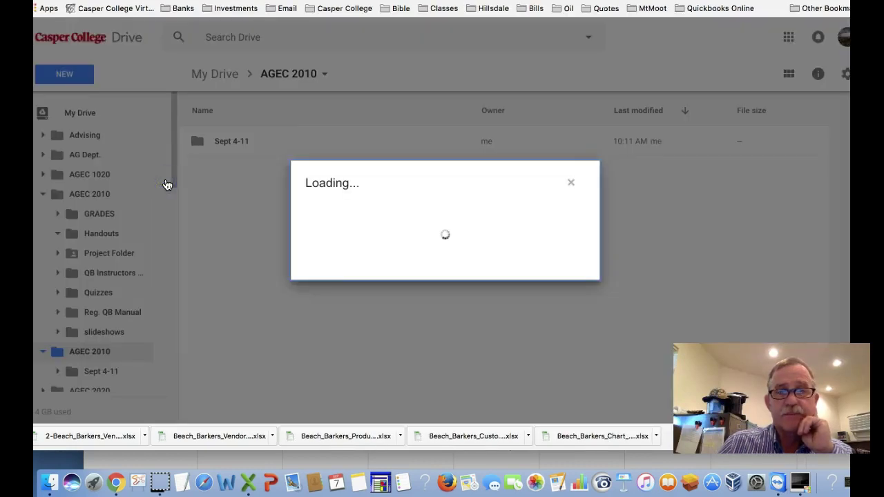
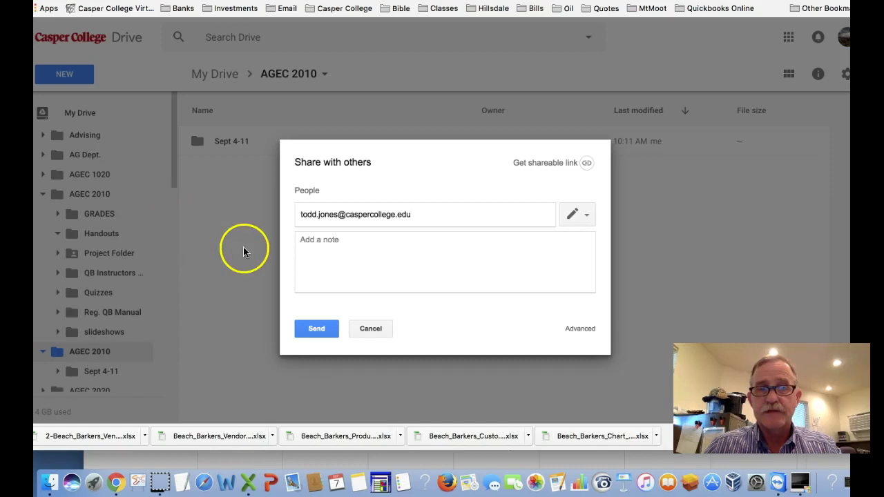
Step: Add a short greeting note and keep 'Can organize, add, & edit' access
{"action": "left_click", "coordinate": [307, 240]}
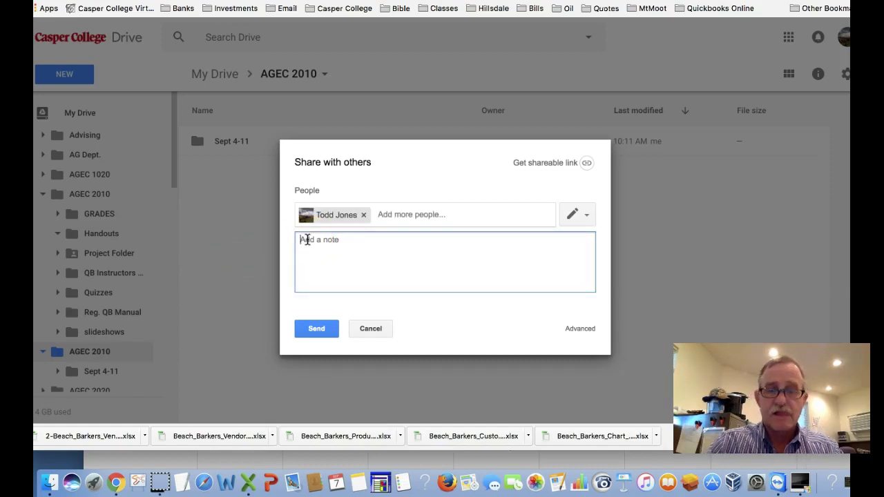
{"action": "type", "text": "Hi Mr. Jones jus"}
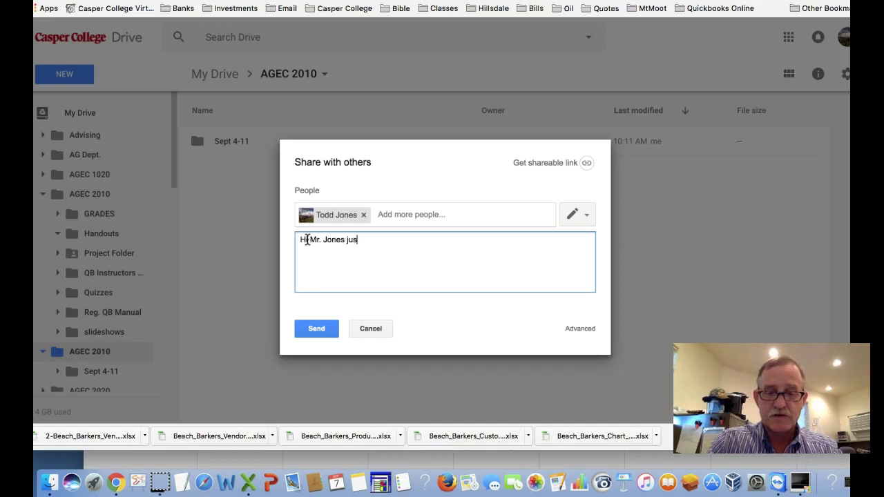
{"action": "type", "text": "t sharing "}
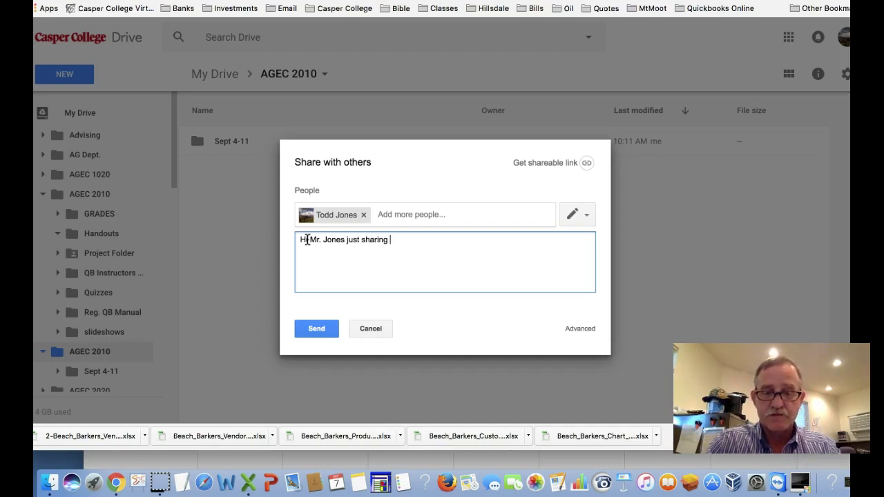
{"action": "type", "text": "with."}
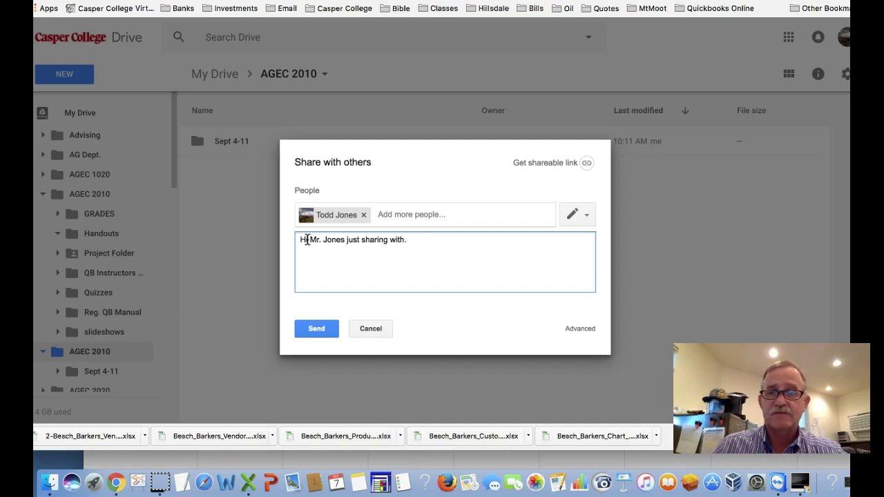
{"action": "left_click", "coordinate": [589, 223]}
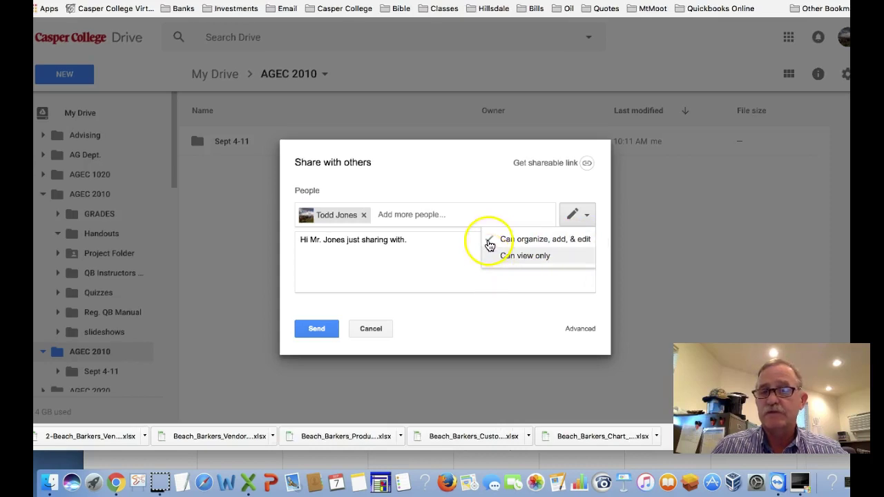
{"action": "left_click", "coordinate": [549, 236]}
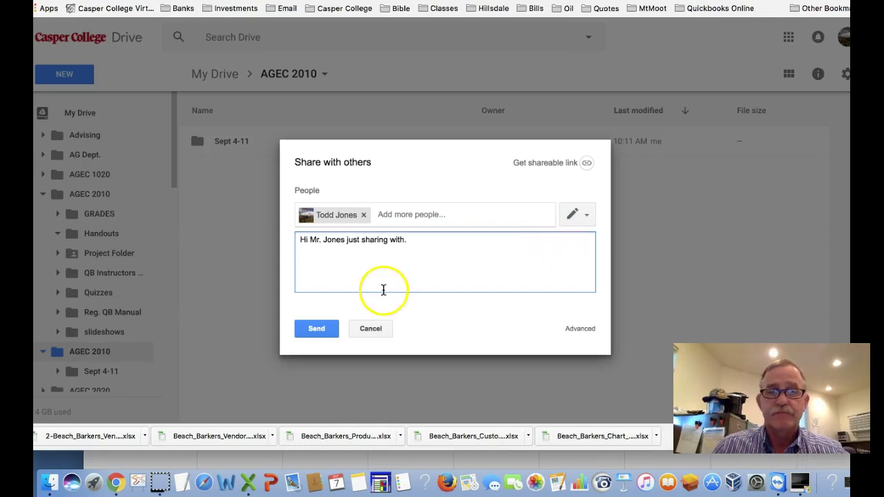
Step: Send the AGEC 2010 share invitation to the recipient
{"action": "left_click", "coordinate": [319, 330]}
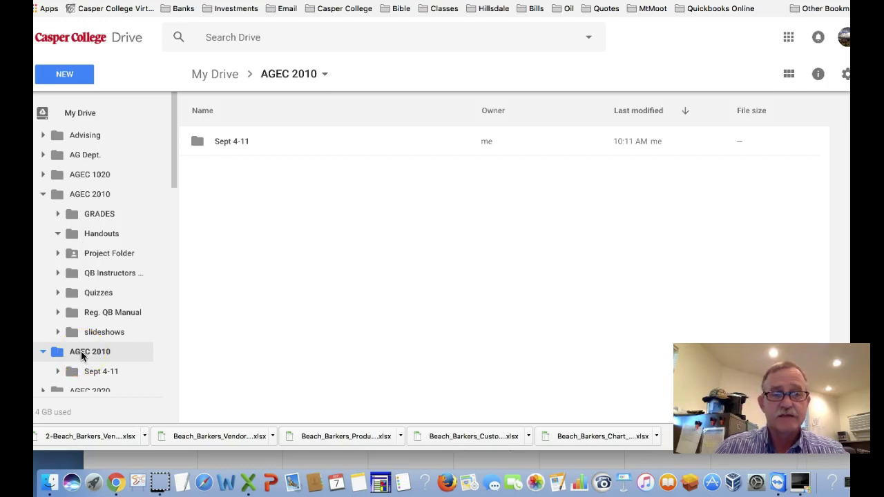
Step: Share AGEC 2010 with a second contact picked from the address suggestions
{"action": "left_click", "coordinate": [80, 355]}
{"action": "right_click", "coordinate": [81, 355]}
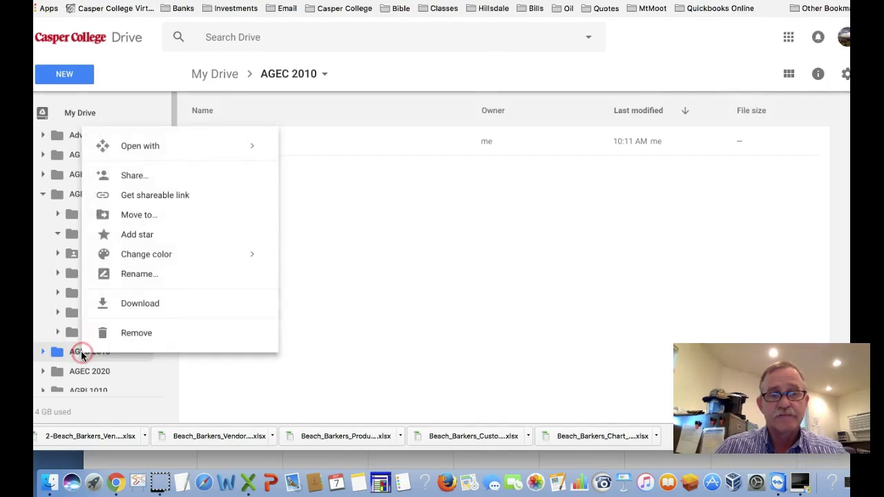
{"action": "left_click", "coordinate": [134, 177]}
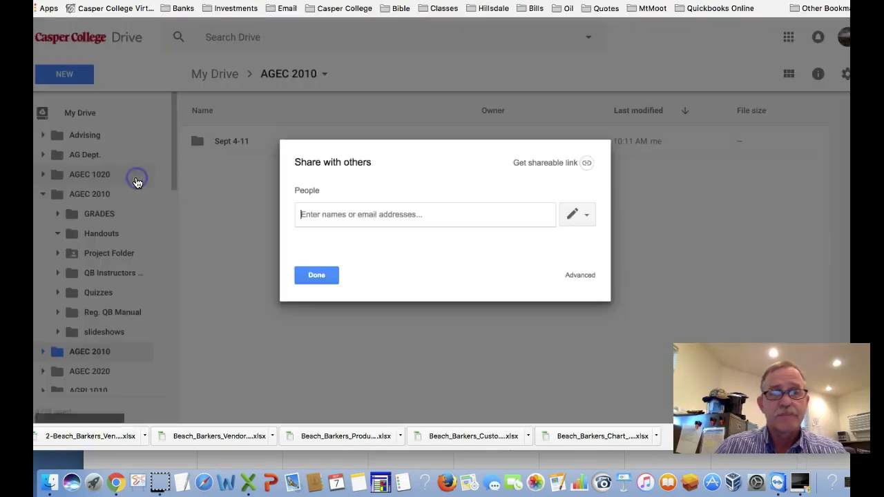
{"action": "left_click", "coordinate": [302, 238]}
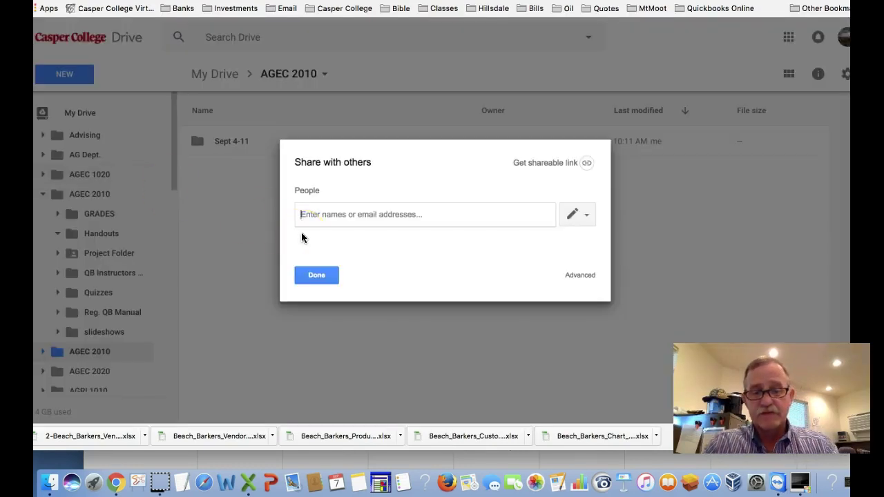
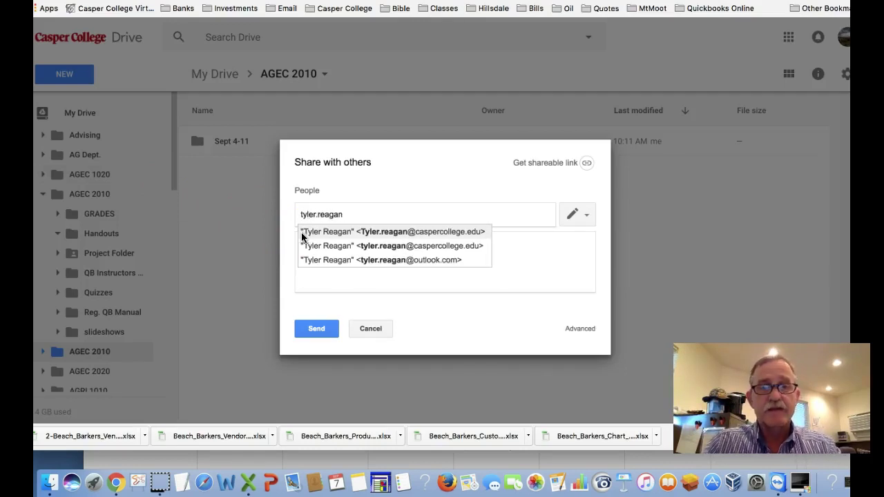
{"action": "left_click", "coordinate": [337, 232]}
{"action": "left_click", "coordinate": [322, 330]}
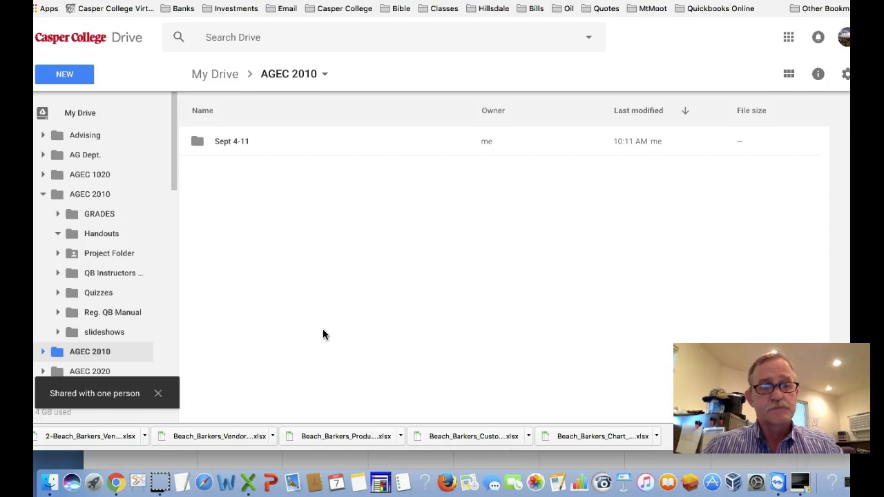
Step: Reopen the share settings to confirm the folder's access, then close them
{"action": "right_click", "coordinate": [110, 355]}
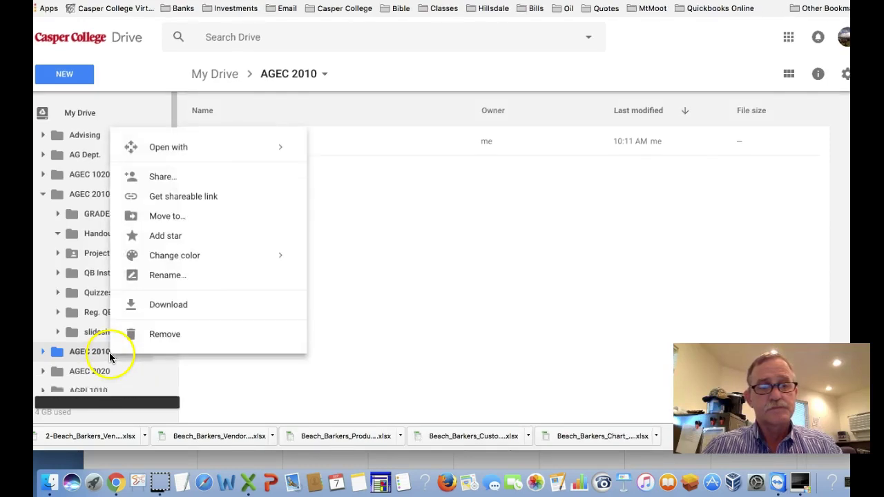
{"action": "left_click", "coordinate": [174, 182]}
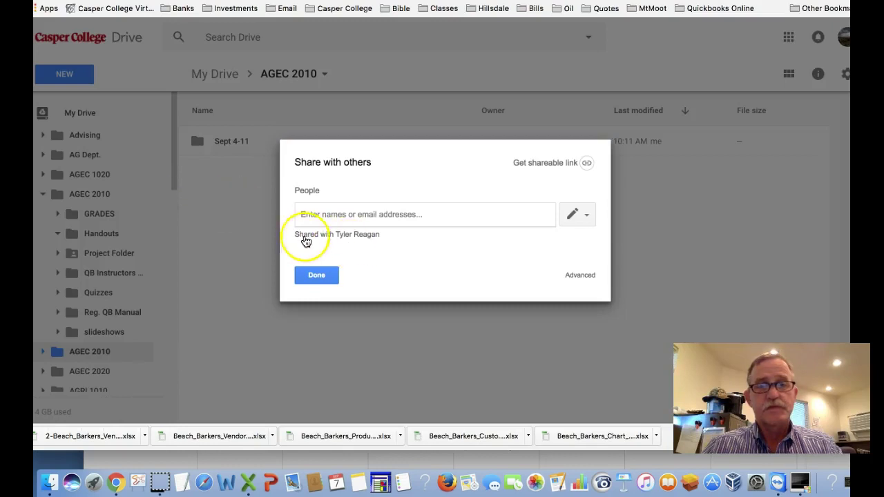
{"action": "left_click", "coordinate": [320, 275]}
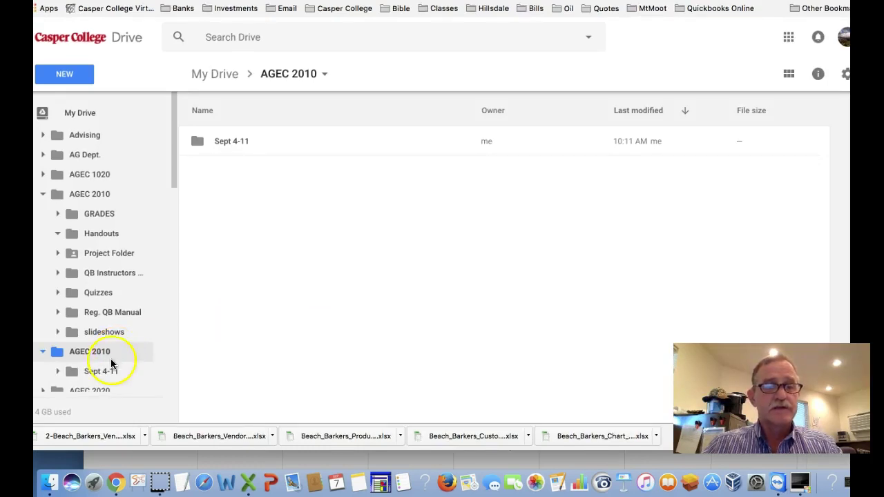
{"action": "right_click", "coordinate": [104, 377]}
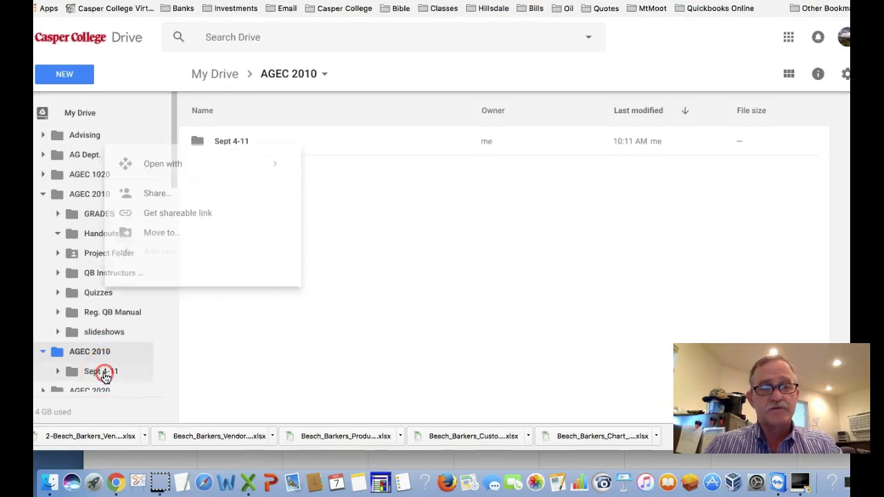
{"action": "left_click", "coordinate": [156, 199]}
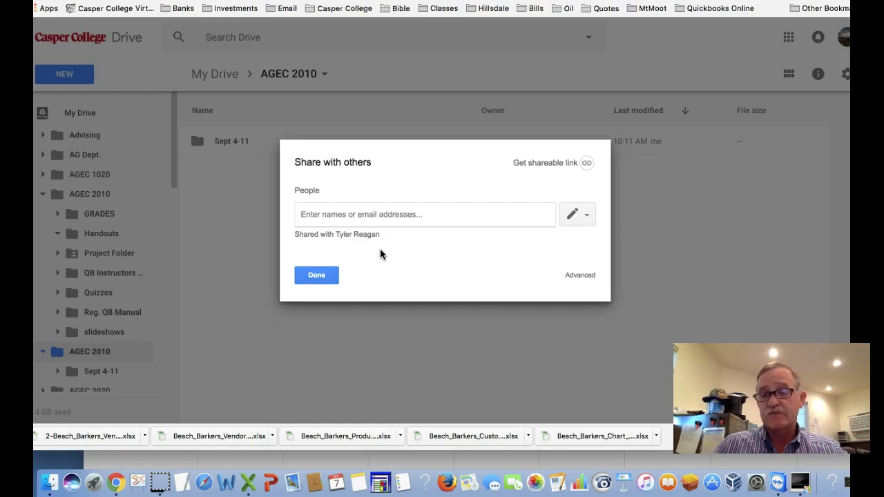
{"action": "left_click", "coordinate": [335, 275]}
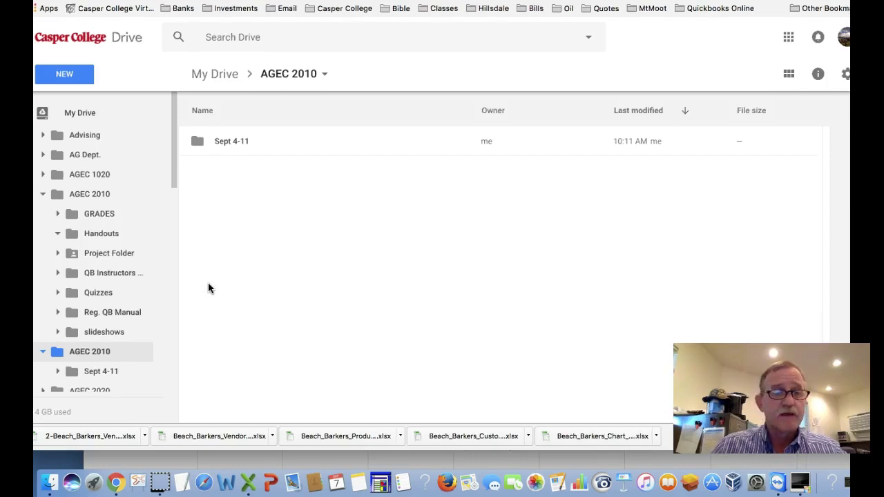
Step: Open the 'Help...My Balance Sheet Doesn't Match the Workbook's!!!!' doc from Handouts
{"action": "left_click", "coordinate": [111, 235]}
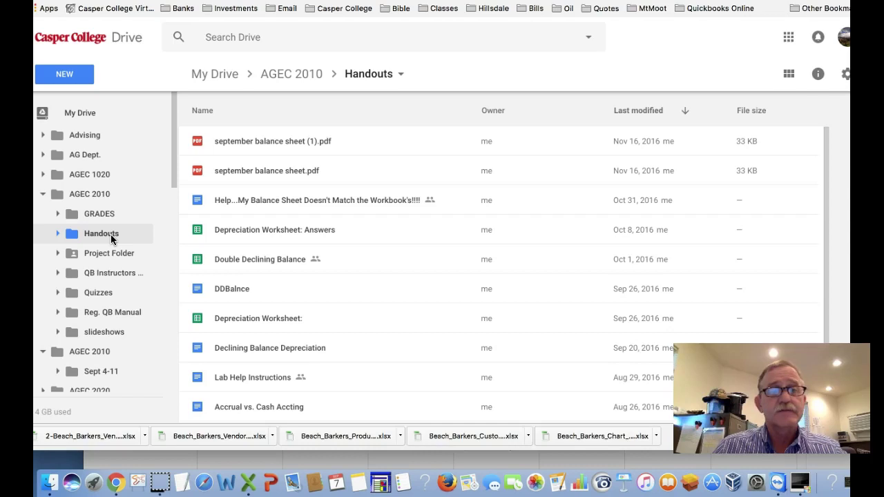
{"action": "double_click", "coordinate": [276, 201]}
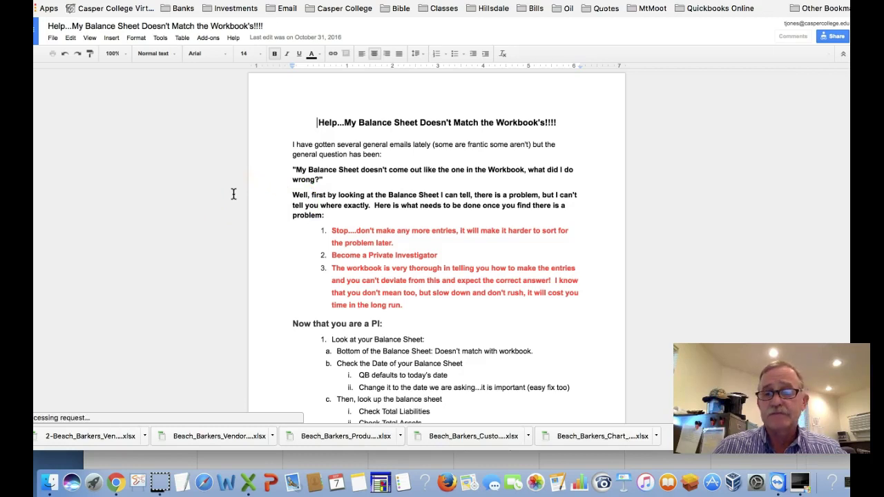
Step: Bring up the print dialog for the balance sheet help document
{"action": "left_click", "coordinate": [311, 122]}
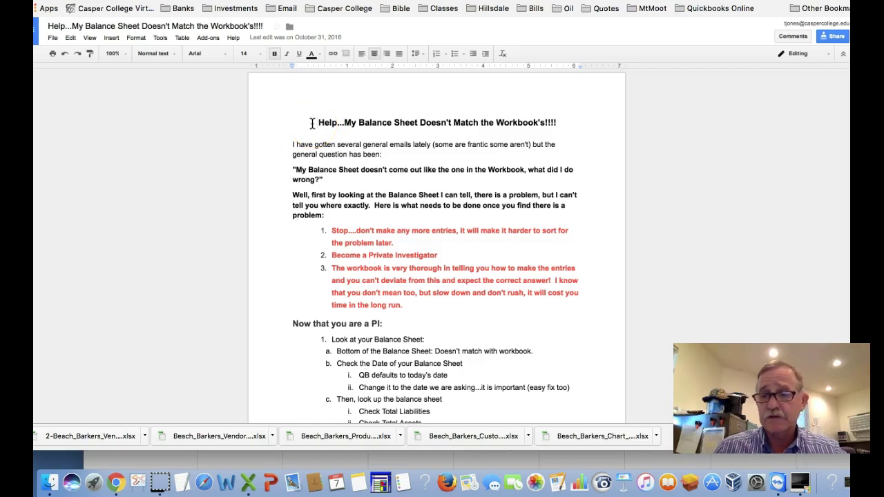
{"action": "left_click", "coordinate": [311, 122]}
{"action": "left_click", "coordinate": [178, 96]}
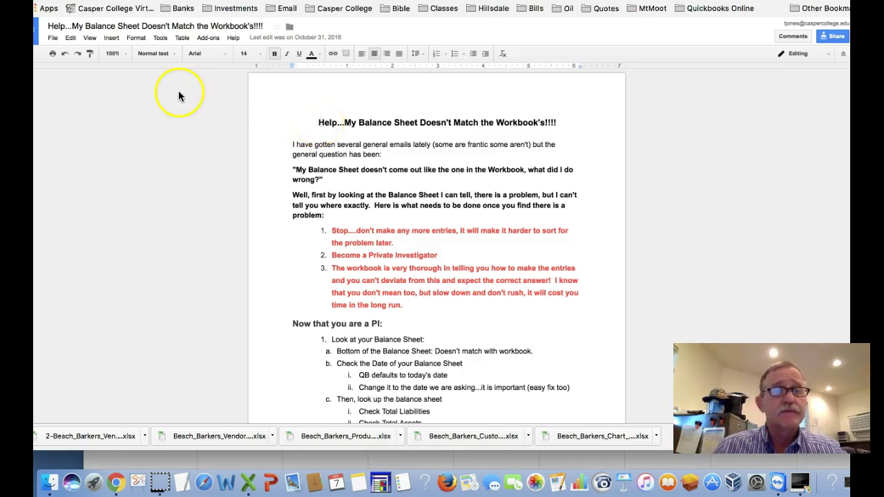
{"action": "left_click", "coordinate": [51, 55]}
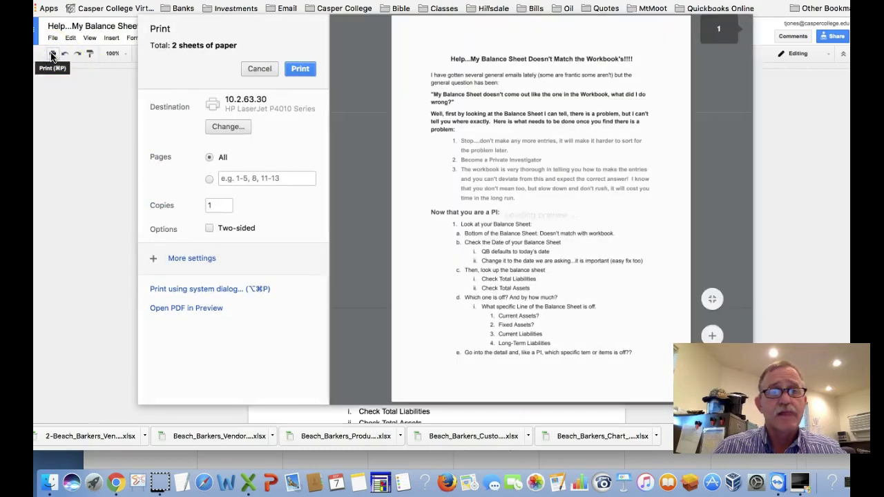
{"action": "left_click", "coordinate": [54, 56]}
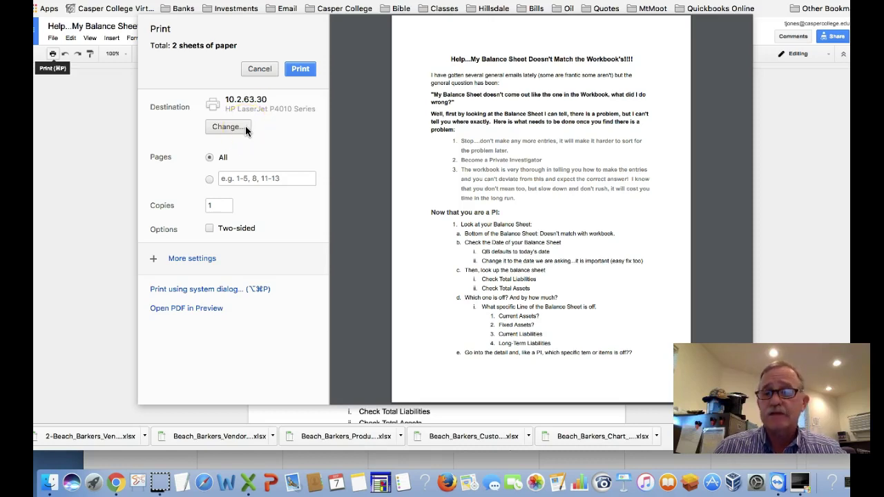
Step: Change the print destination to Save as PDF and proceed to saving
{"action": "left_click", "coordinate": [246, 130]}
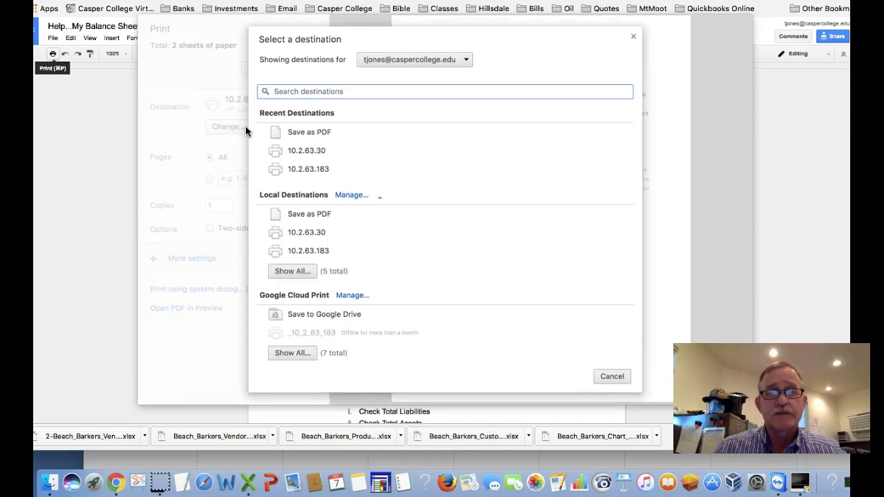
{"action": "left_click", "coordinate": [306, 130]}
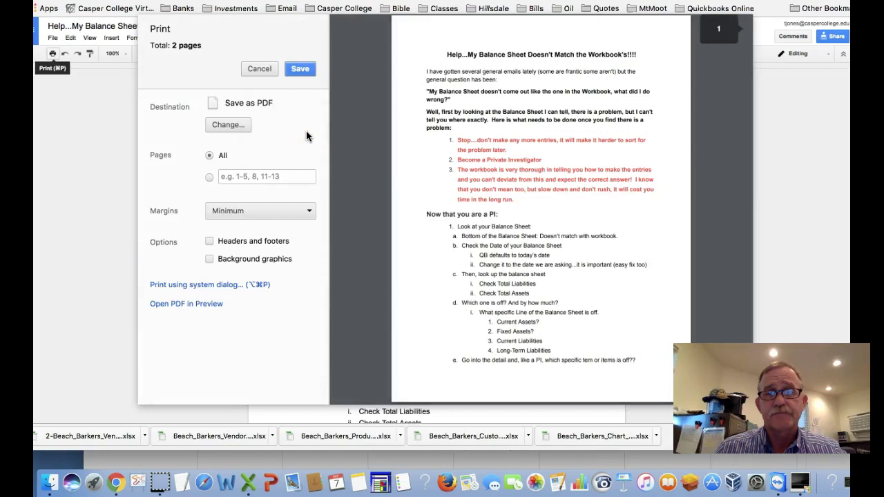
{"action": "left_click", "coordinate": [304, 69]}
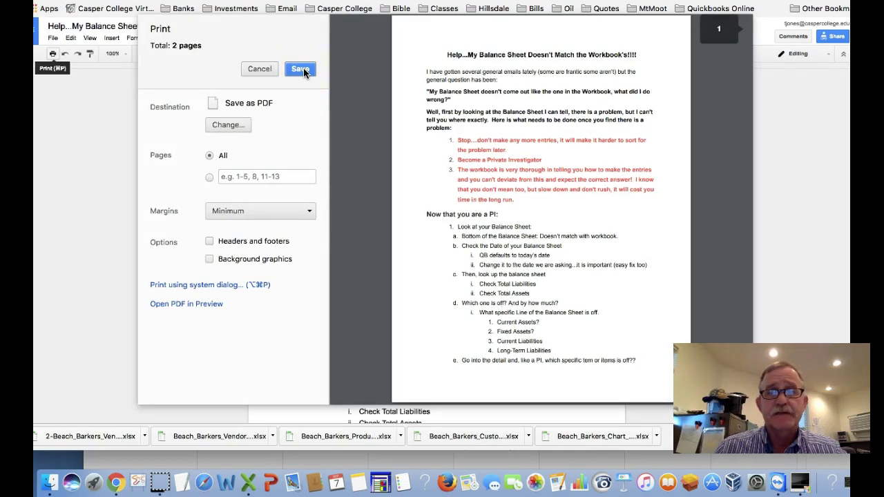
{"action": "left_click", "coordinate": [304, 69]}
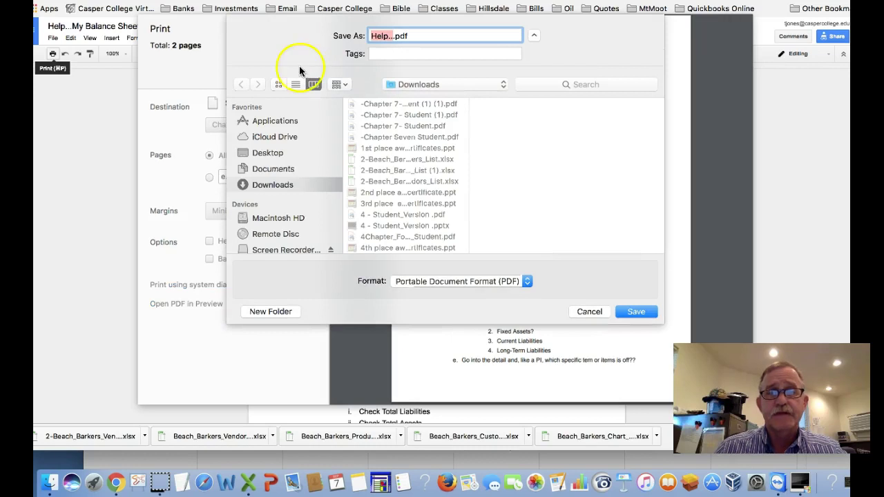
Step: Save the help document PDF into the Downloads folder
{"action": "double_click", "coordinate": [384, 35]}
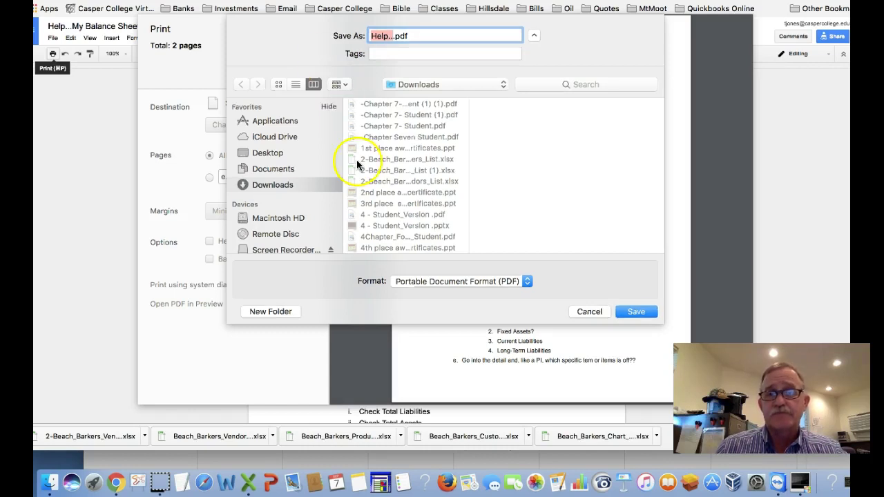
{"action": "left_click", "coordinate": [639, 312]}
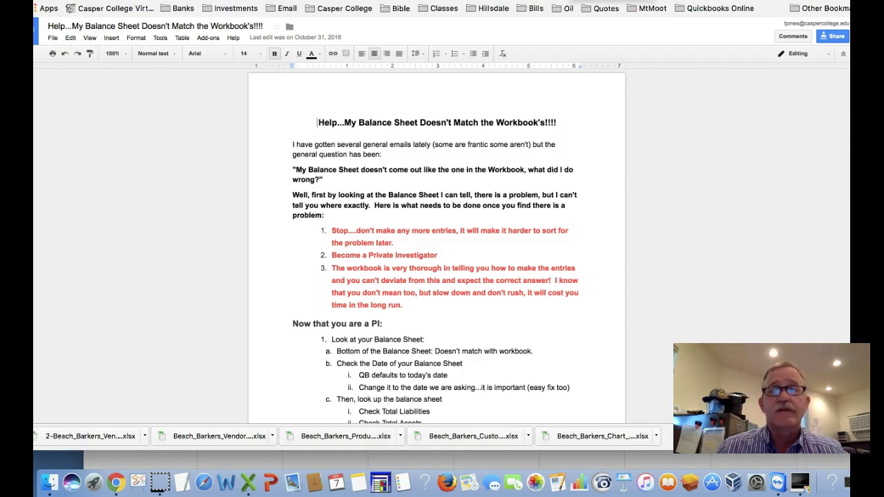
Step: Back in Drive, open the empty Sept 4-11 subfolder under the shared AGEC 2010 folder
{"action": "left_click", "coordinate": [568, 1]}
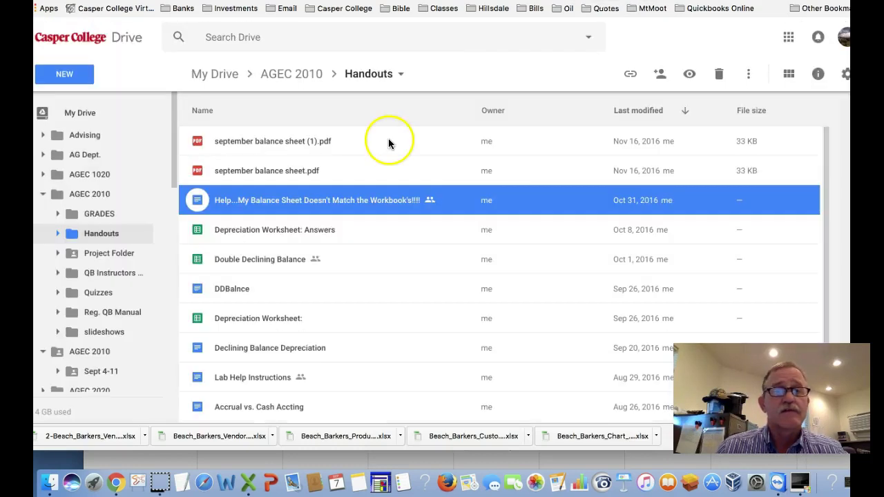
{"action": "scroll", "coordinate": [383, 192], "scroll_direction": "down", "scroll_amount": 1}
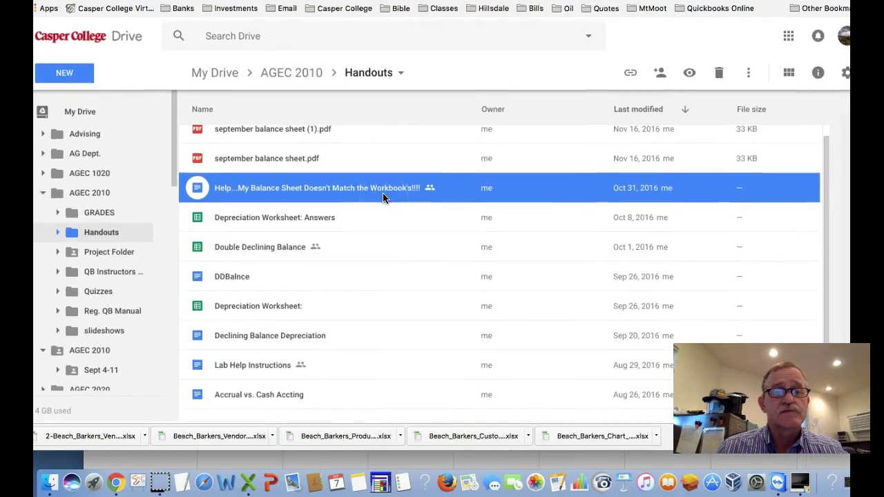
{"action": "scroll", "coordinate": [384, 198], "scroll_direction": "up", "scroll_amount": 1}
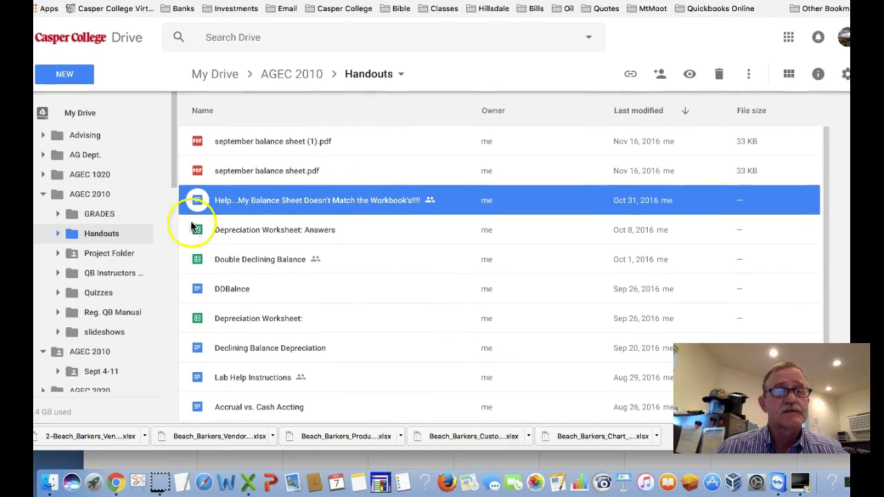
{"action": "scroll", "coordinate": [90, 355], "scroll_direction": "down", "scroll_amount": 3}
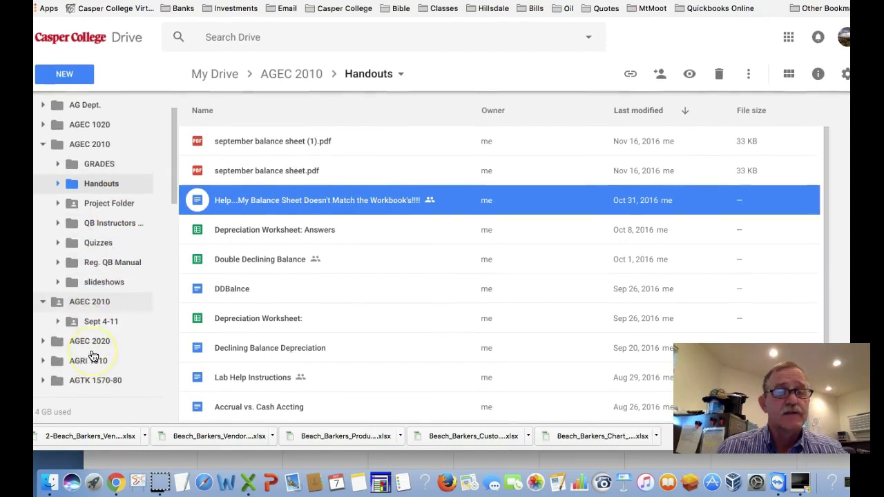
{"action": "scroll", "coordinate": [93, 356], "scroll_direction": "down", "scroll_amount": 1}
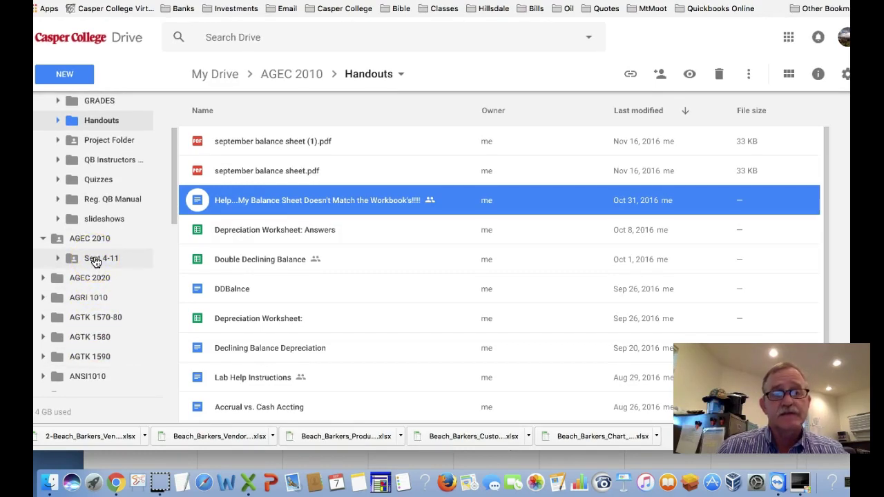
{"action": "left_click", "coordinate": [122, 263]}
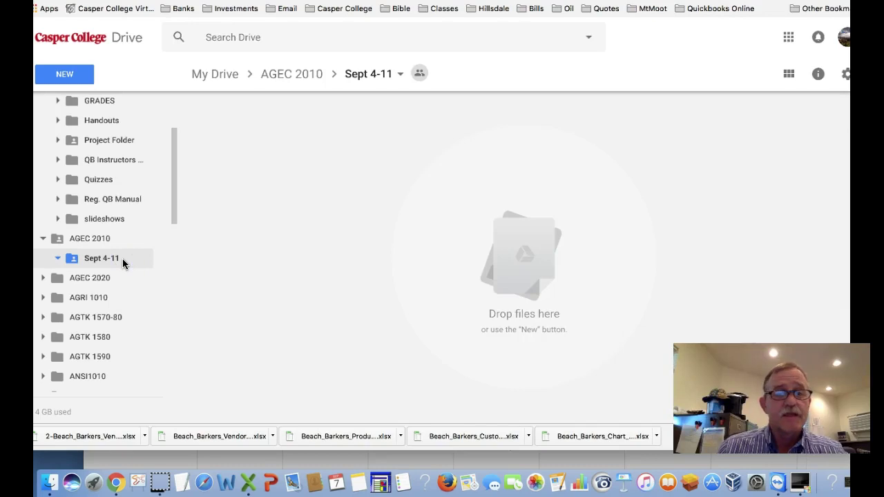
Step: Upload the Help PDF (90 KB) from Downloads into Sept 4-11
{"action": "left_click", "coordinate": [76, 76]}
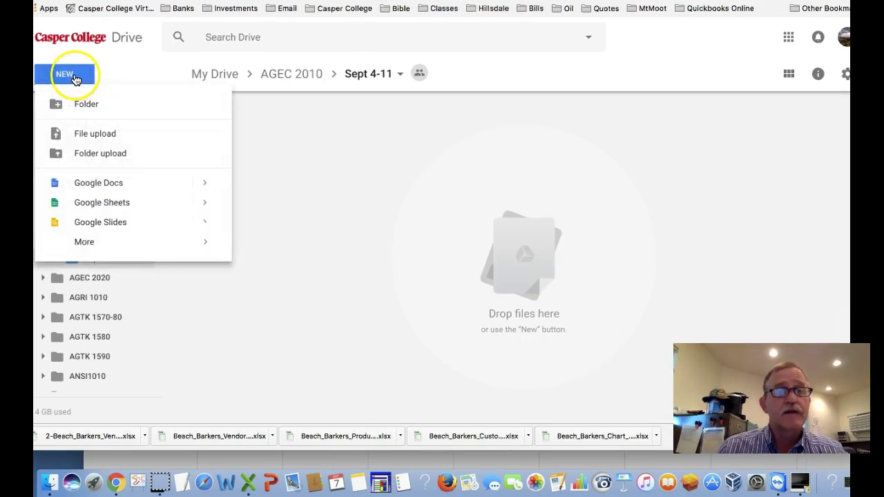
{"action": "left_click", "coordinate": [95, 139]}
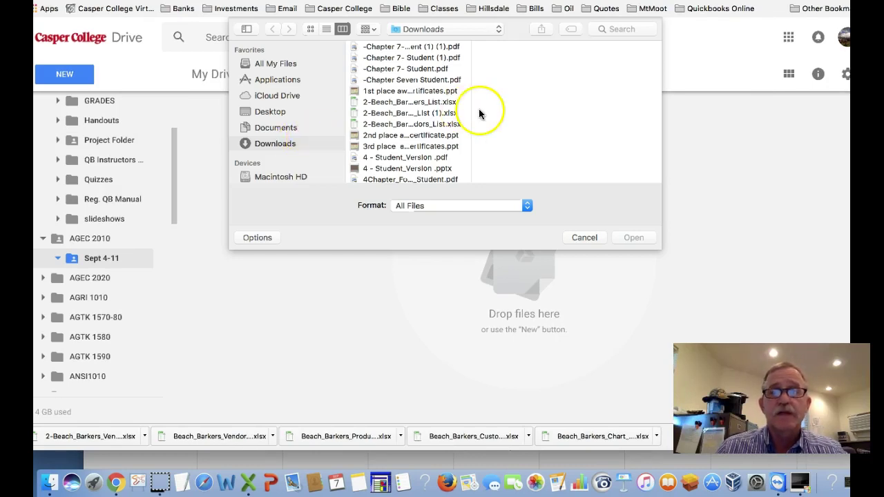
{"action": "scroll", "coordinate": [414, 142], "scroll_direction": "down", "scroll_amount": 15}
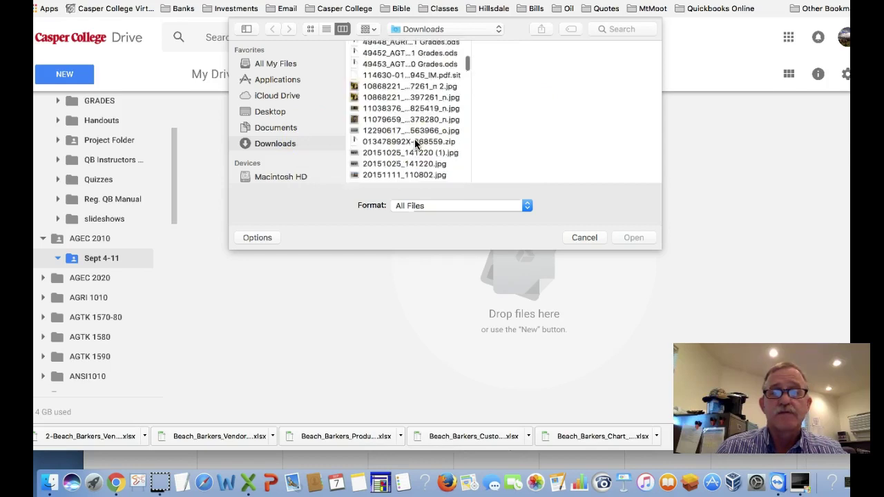
{"action": "scroll", "coordinate": [415, 144], "scroll_direction": "down", "scroll_amount": 20}
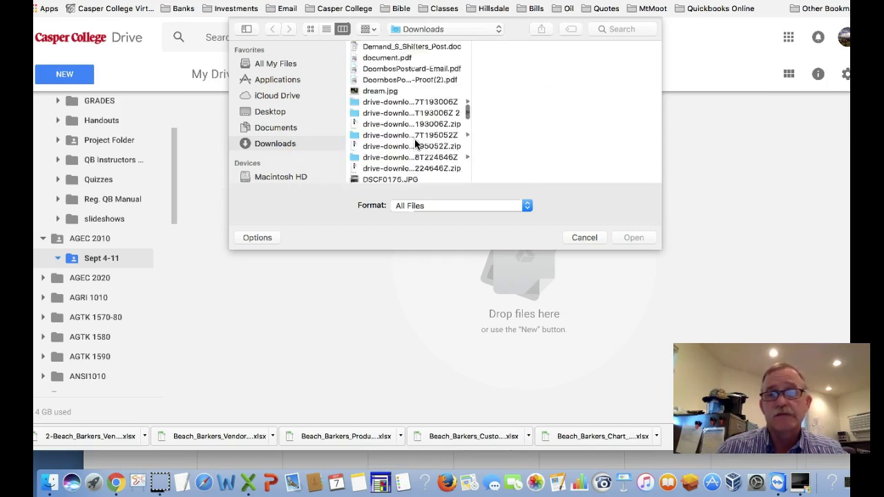
{"action": "scroll", "coordinate": [415, 143], "scroll_direction": "down", "scroll_amount": 20}
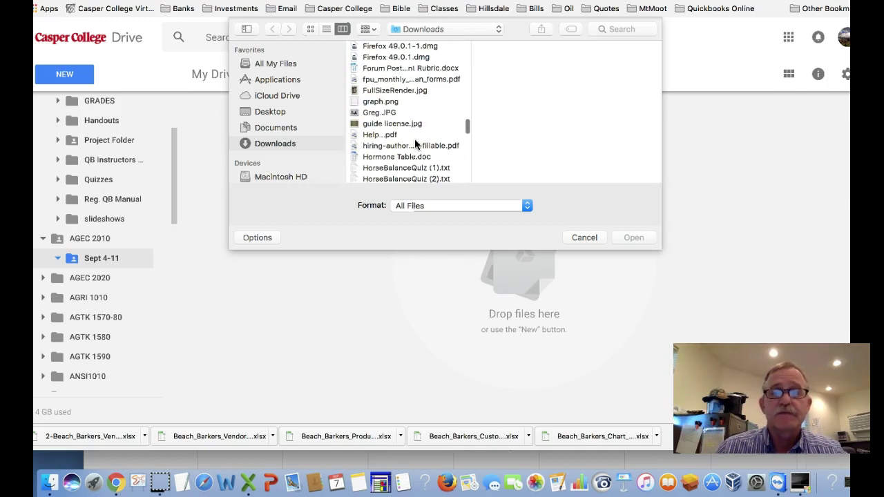
{"action": "left_click", "coordinate": [386, 135]}
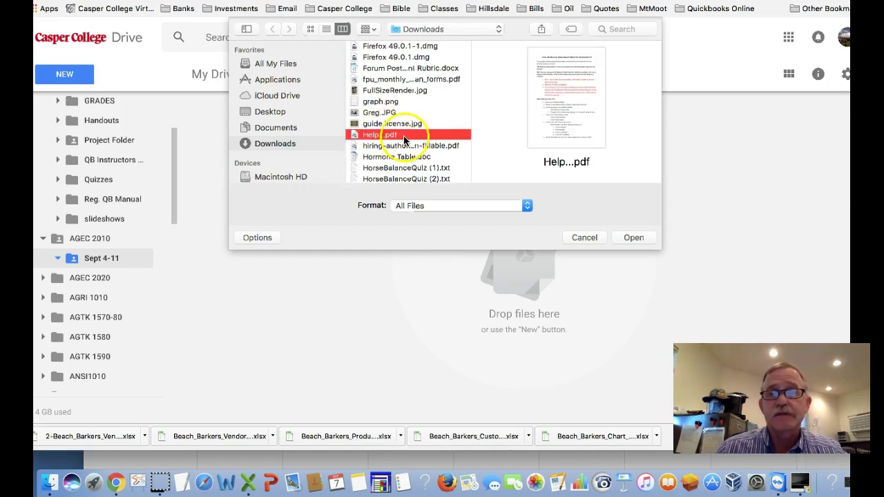
{"action": "left_click", "coordinate": [632, 238]}
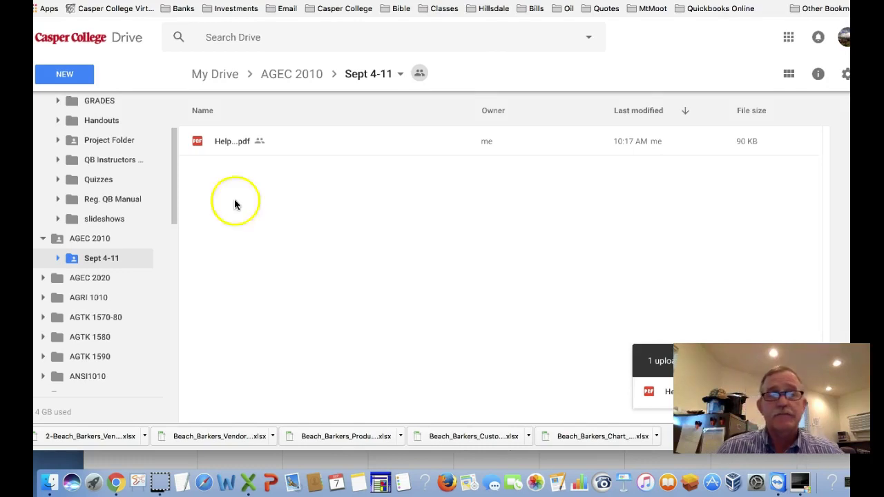
Step: Create a folder named 'Sept. 12-19' in AGEC 2010 beside Sept 4-11
{"action": "left_click", "coordinate": [98, 241]}
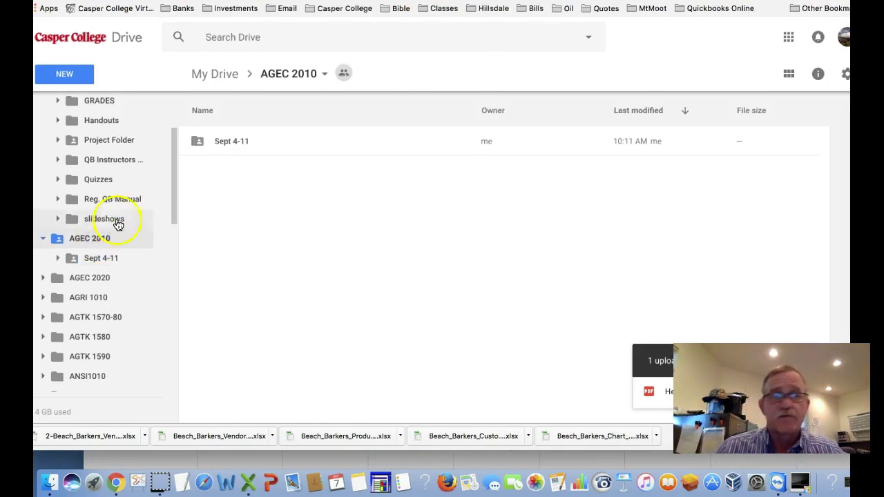
{"action": "left_click", "coordinate": [81, 77]}
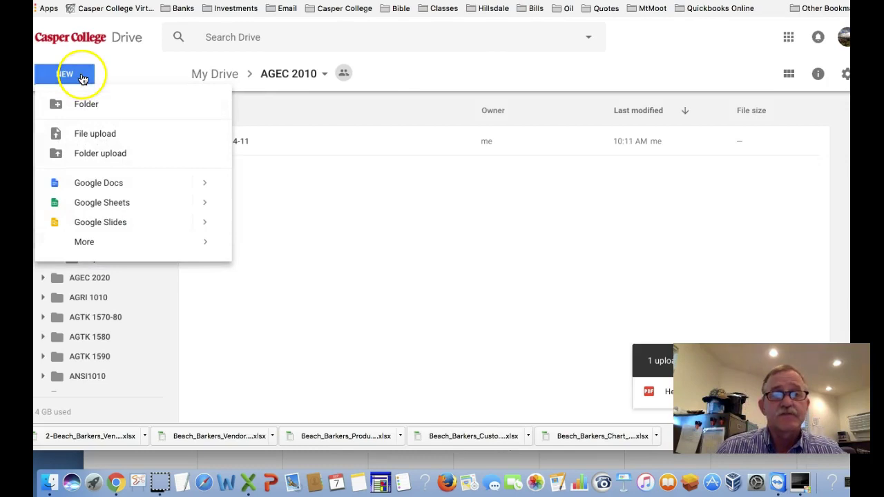
{"action": "left_click", "coordinate": [88, 103]}
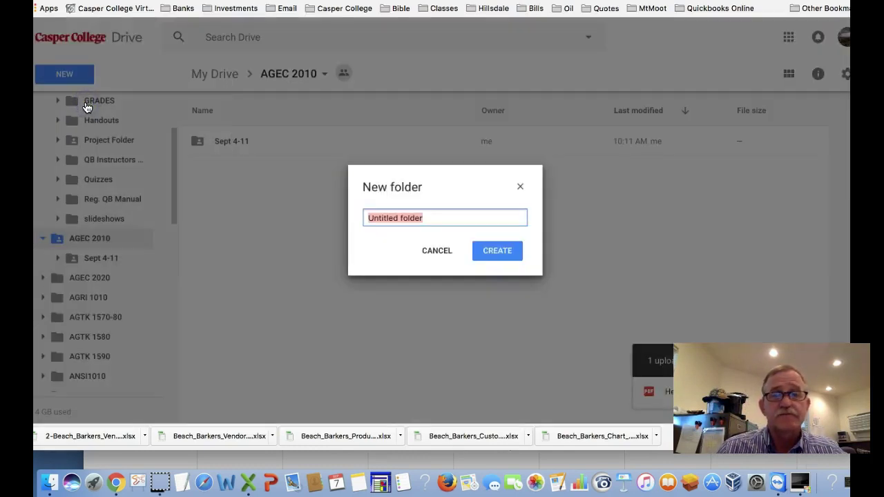
{"action": "type", "text": "Sep"}
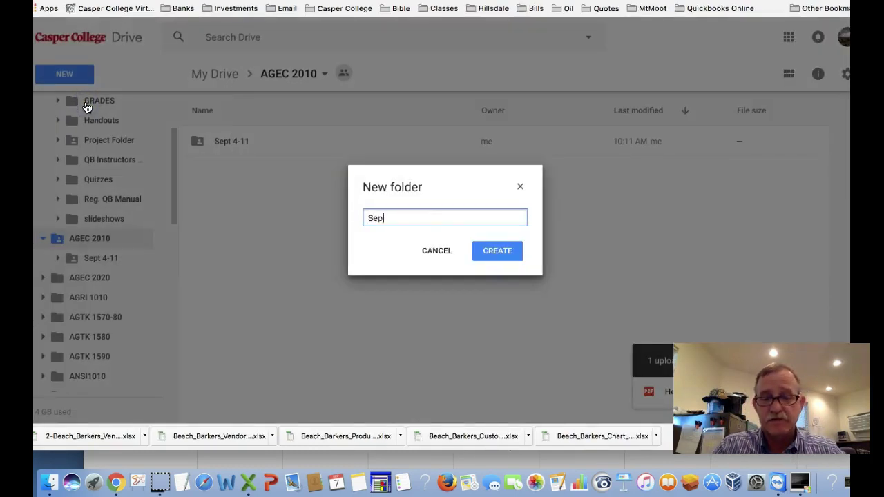
{"action": "type", "text": "t. 12"}
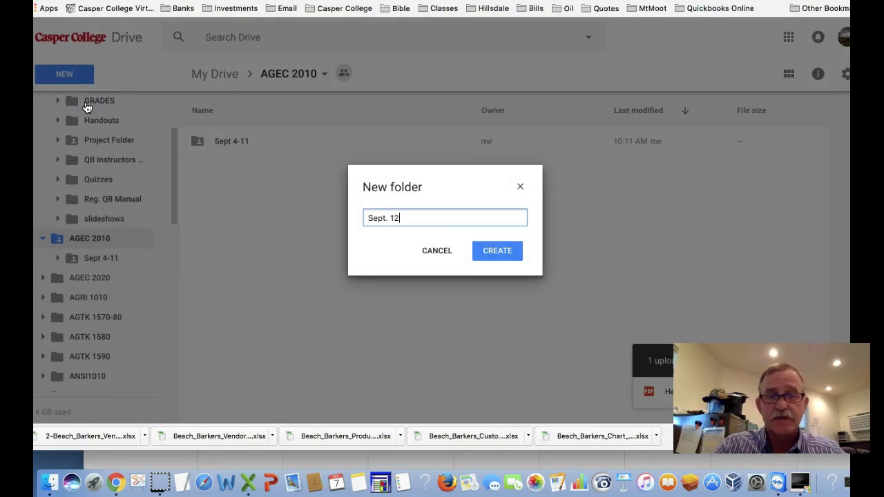
{"action": "type", "text": "-19"}
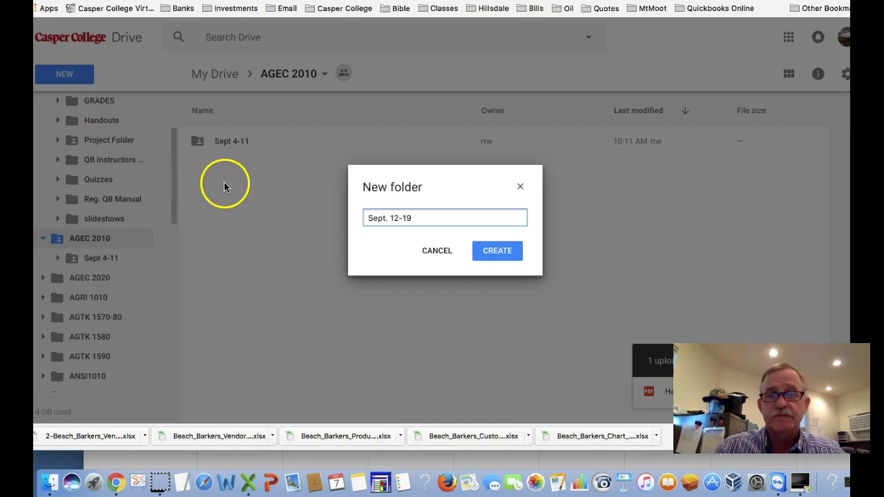
{"action": "left_click", "coordinate": [495, 250]}
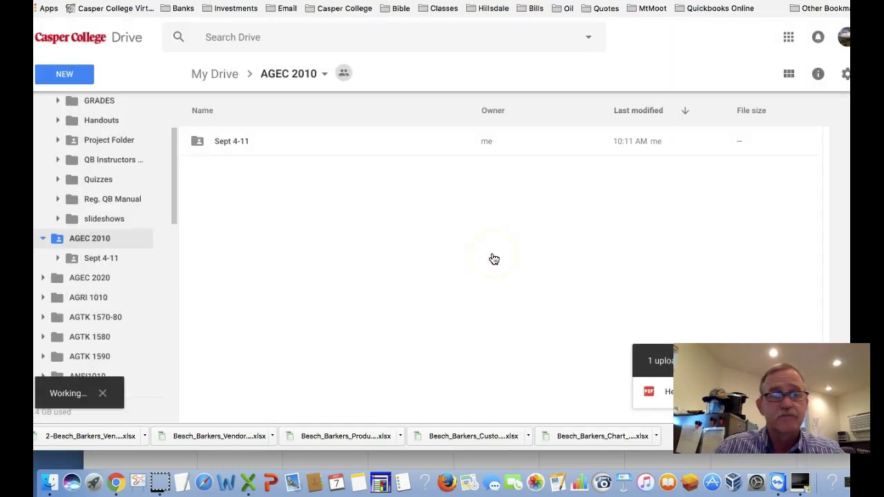